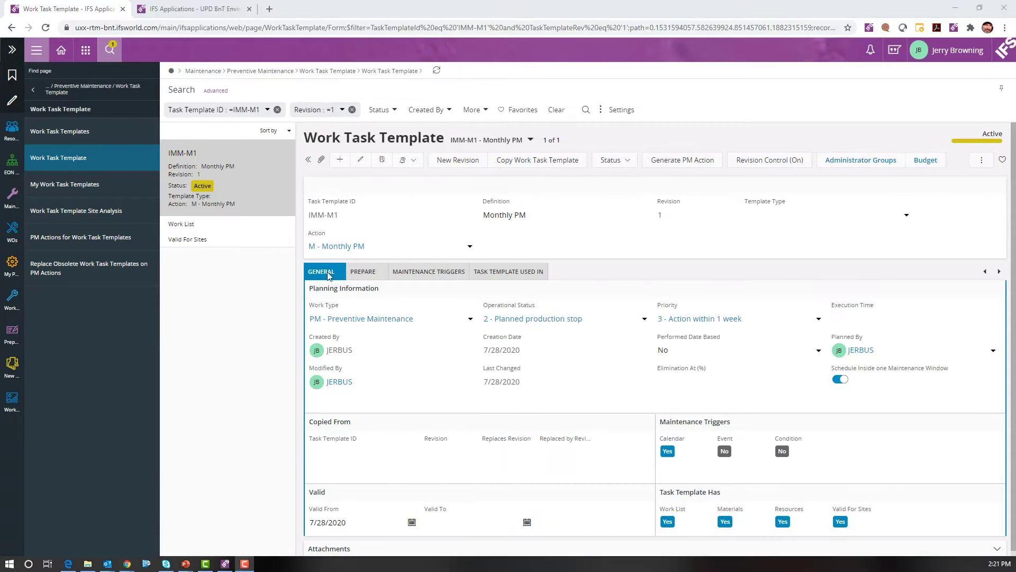
Show the sites where template IMM-M1 is valid, with the DSM site entry
left_click(413, 272)
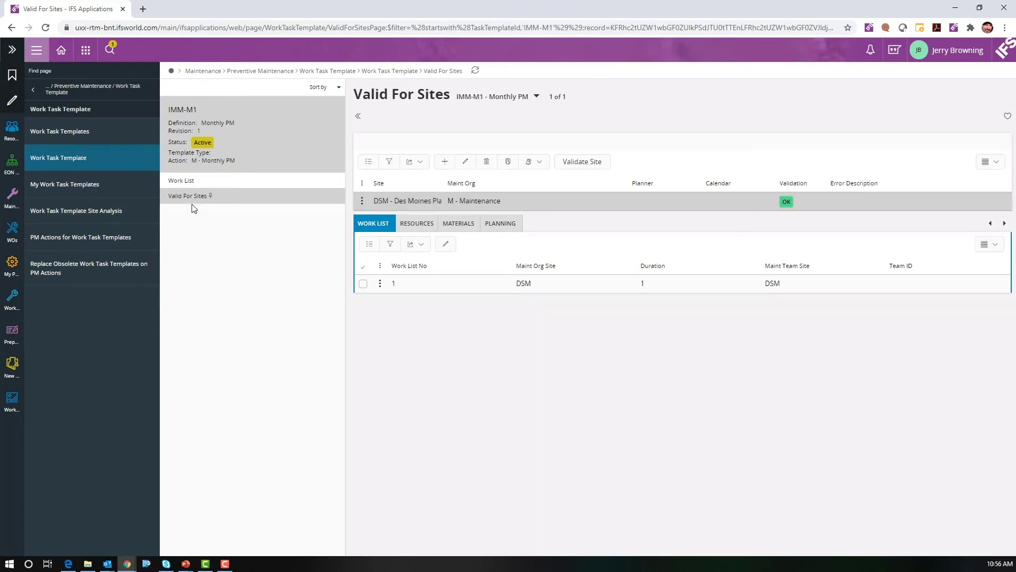
Check IMM-M1's work list, resources and materials, then return to the template form
left_click(196, 182)
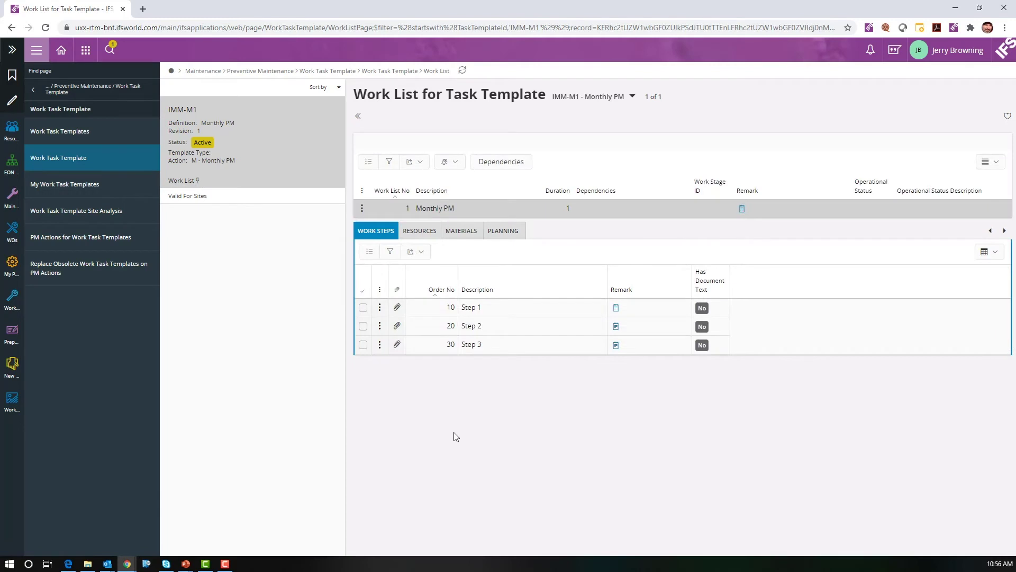
left_click(420, 231)
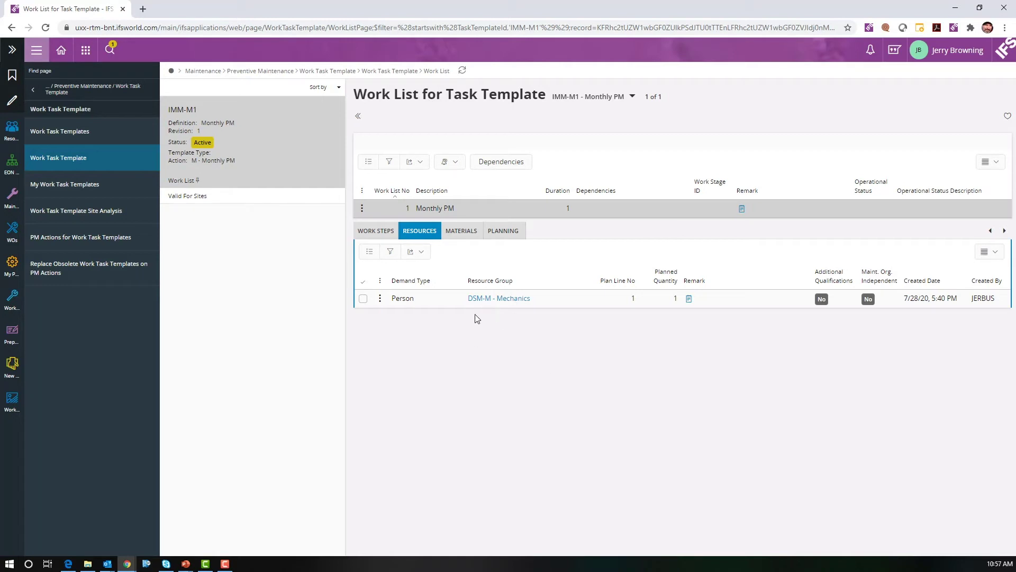
left_click(461, 233)
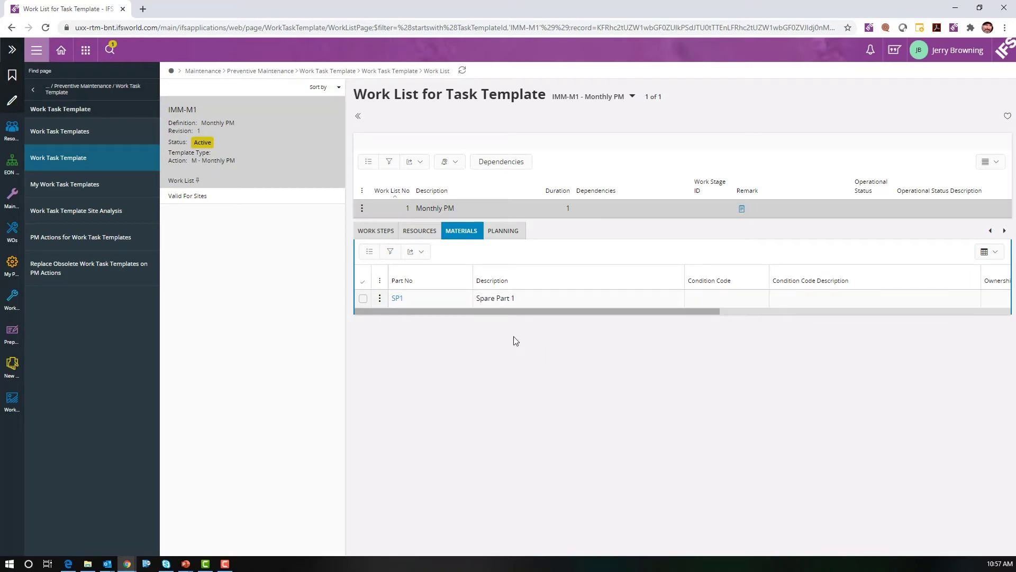
left_click(279, 137)
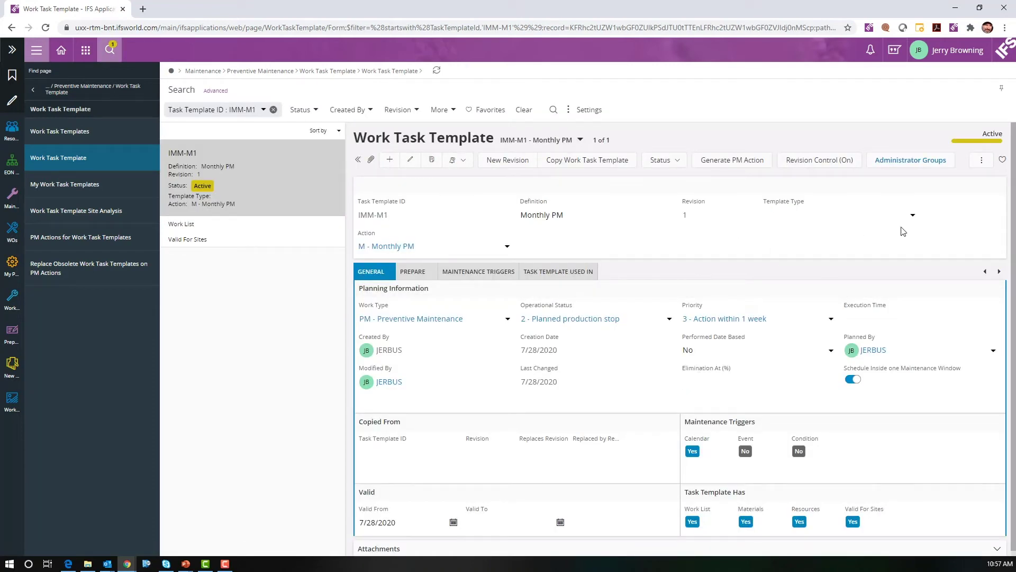
Generate PM action 200499 from IMM-M1 for site DSM and object MF-IM-MM-02
left_click(675, 161)
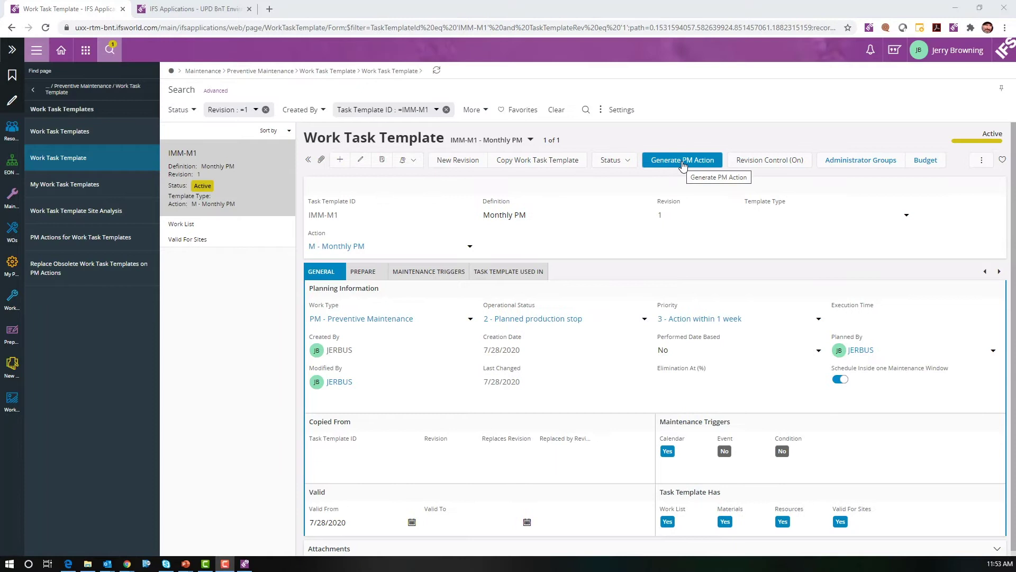
left_click(683, 162)
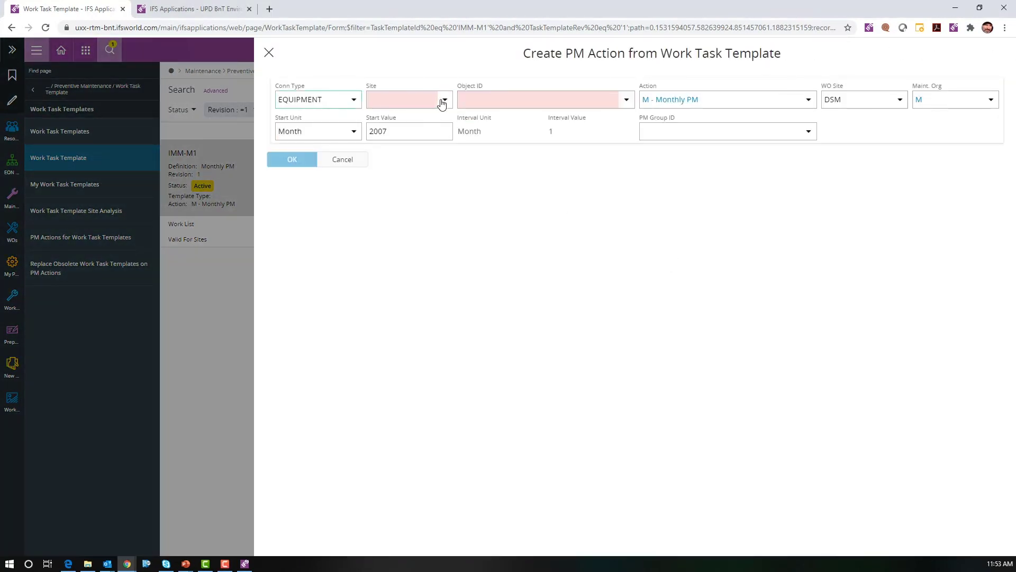
left_click(421, 100)
type("DSM")
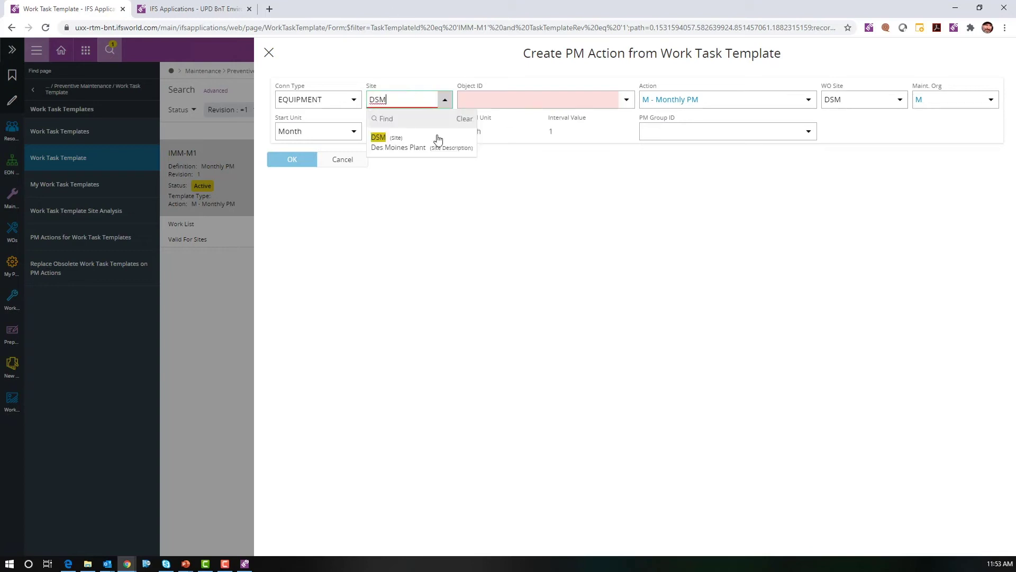
left_click(438, 140)
left_click(490, 97)
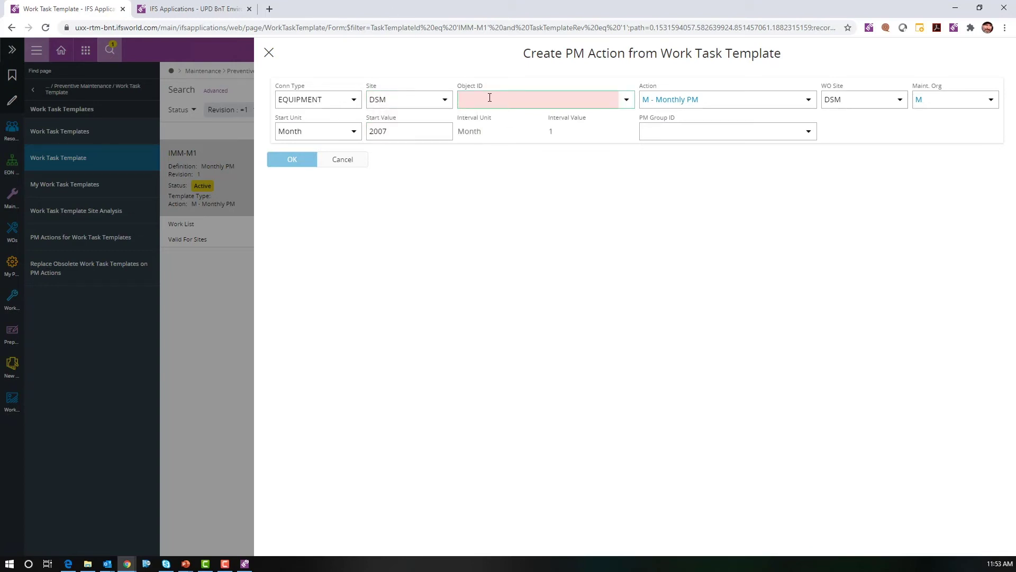
type("Injec")
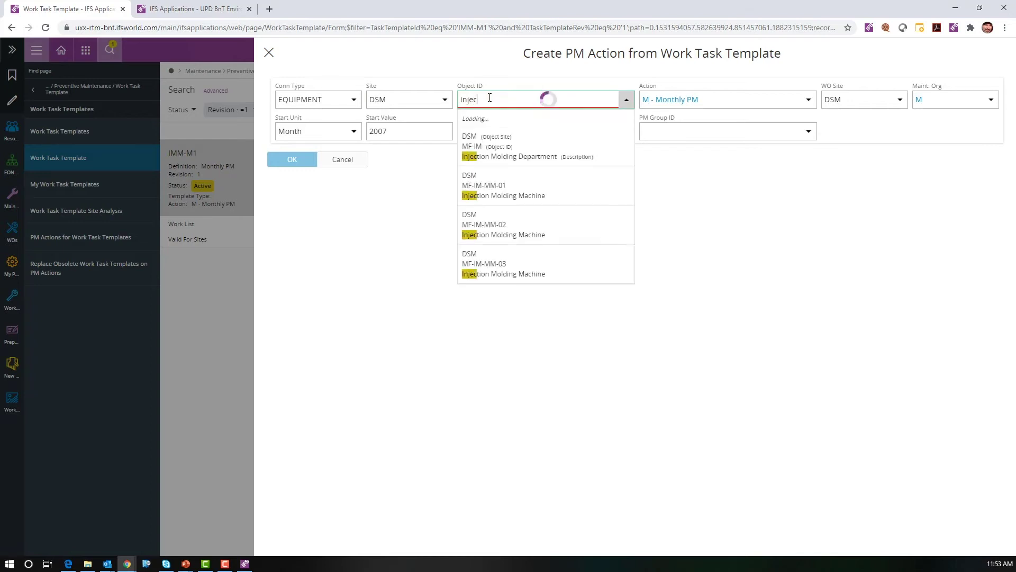
left_click(532, 225)
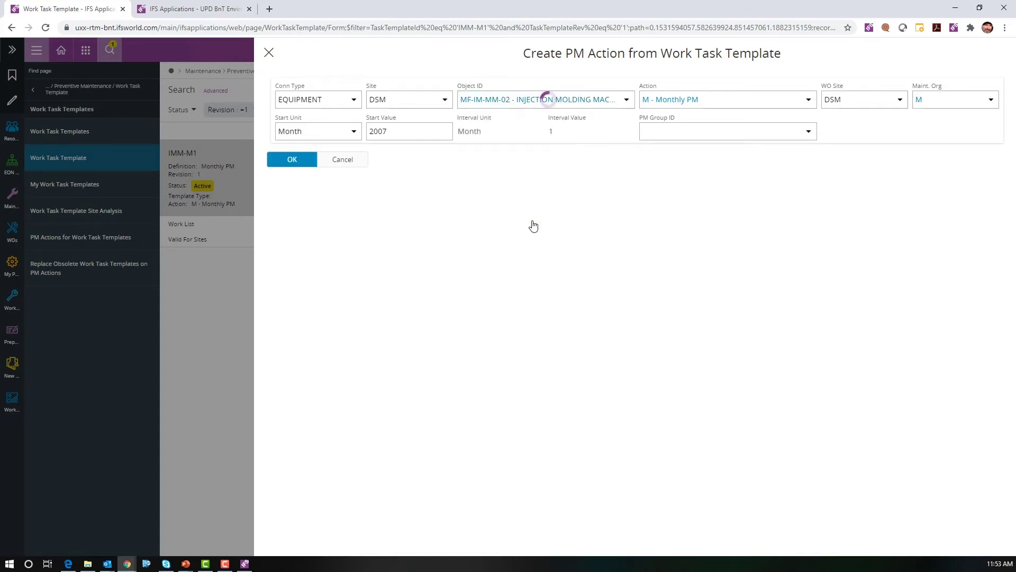
left_click(292, 162)
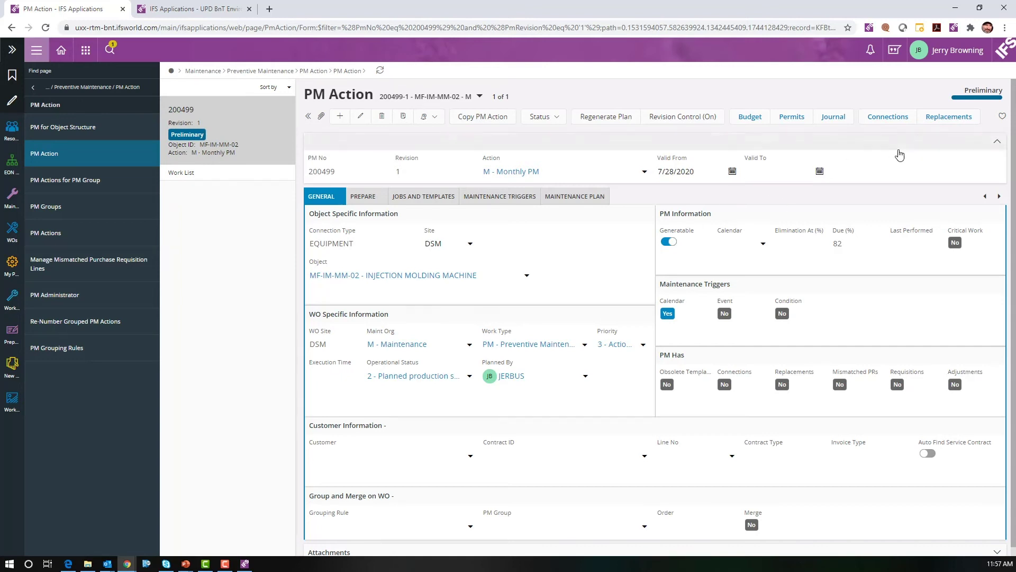
Set PM action 200499 to Active and view its monthly due dates from 8/3/20
left_click(553, 125)
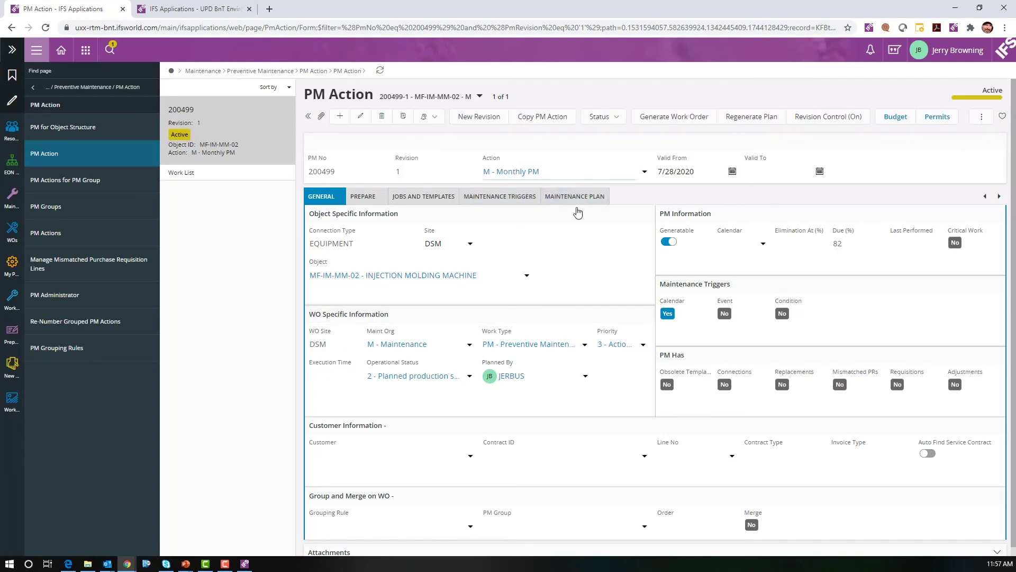
left_click(562, 197)
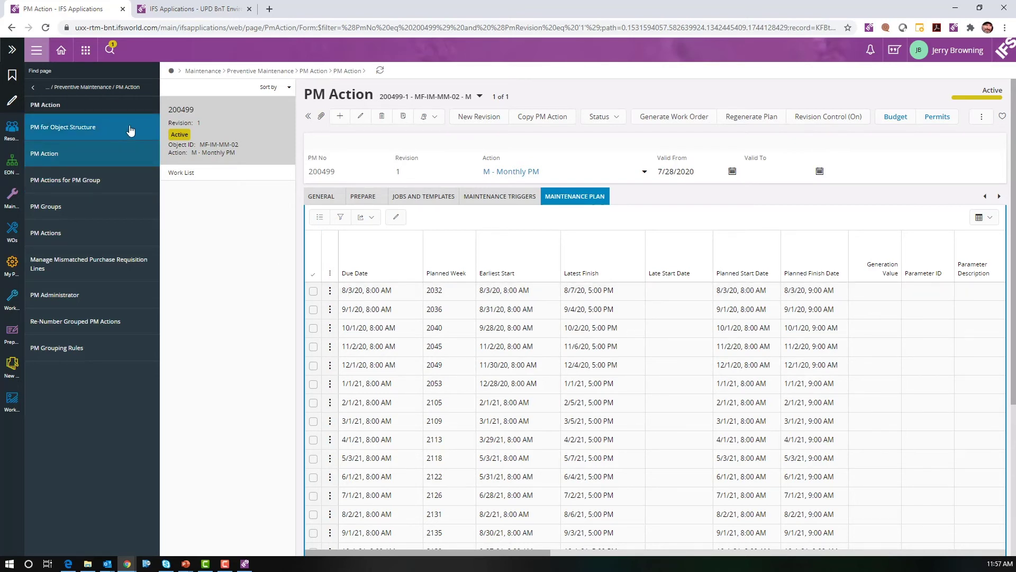
Navigate to Maintenance > Preventive Maintenance > Maintenance Plan > Calendar Generation
left_click(61, 51)
left_click(53, 339)
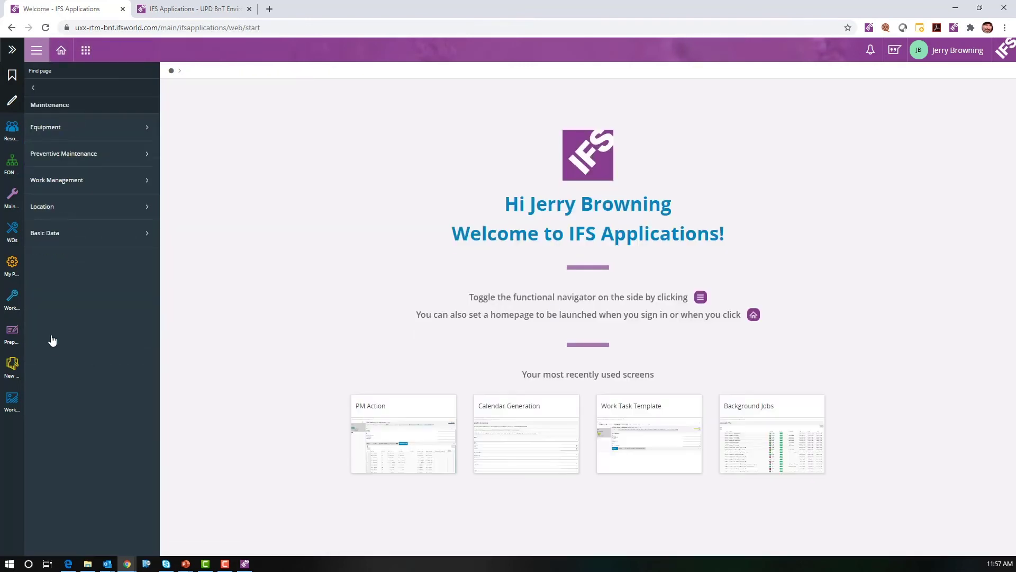
left_click(66, 157)
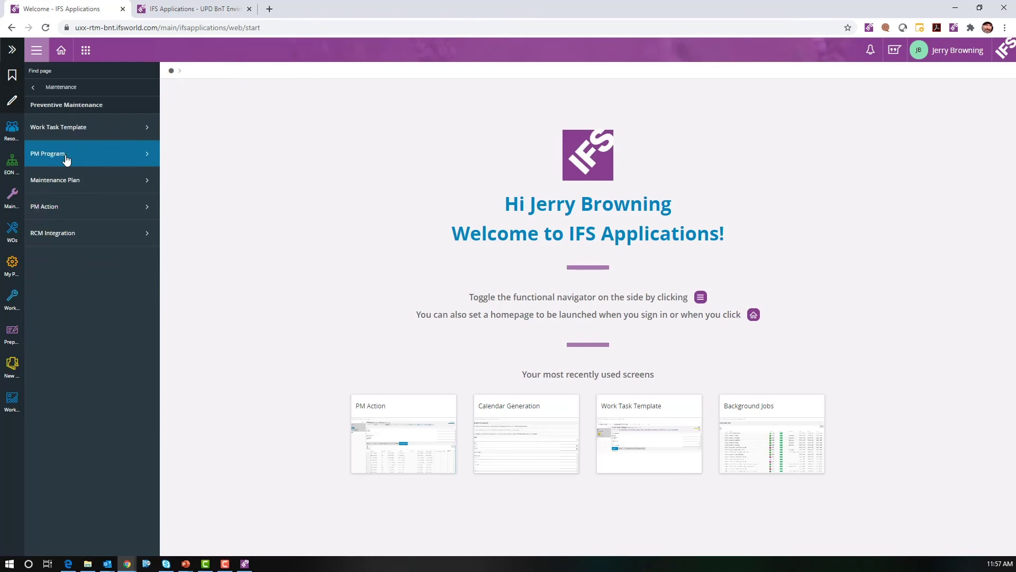
left_click(67, 186)
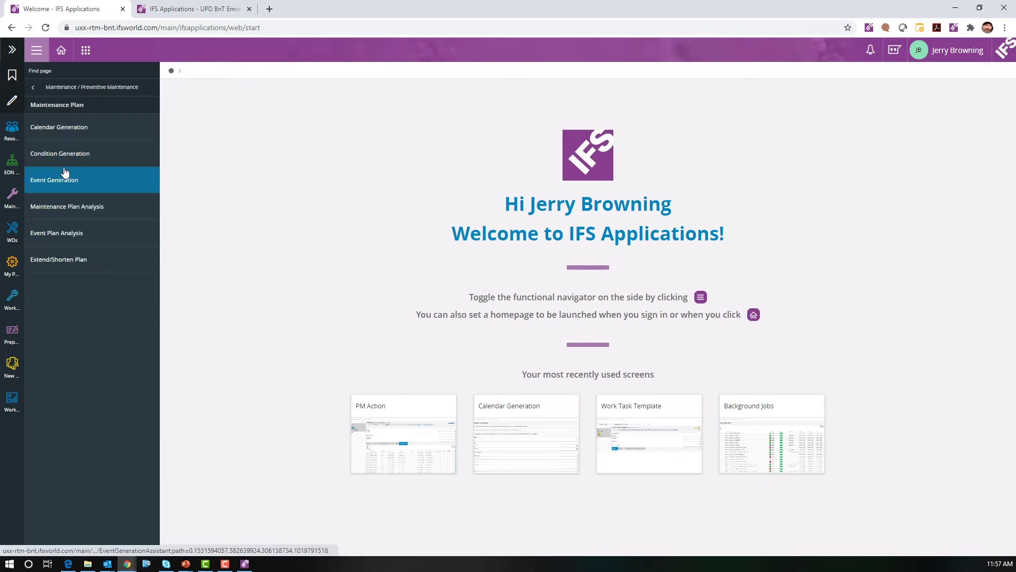
left_click(68, 130)
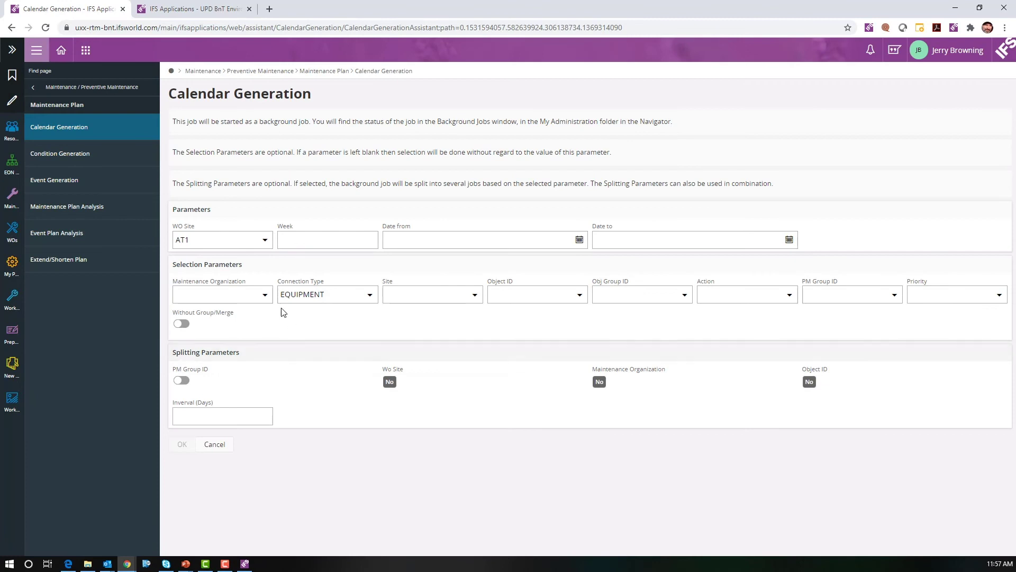
Run calendar generation for WO site DSM, week 2032 and maintenance organization M
left_click(263, 241)
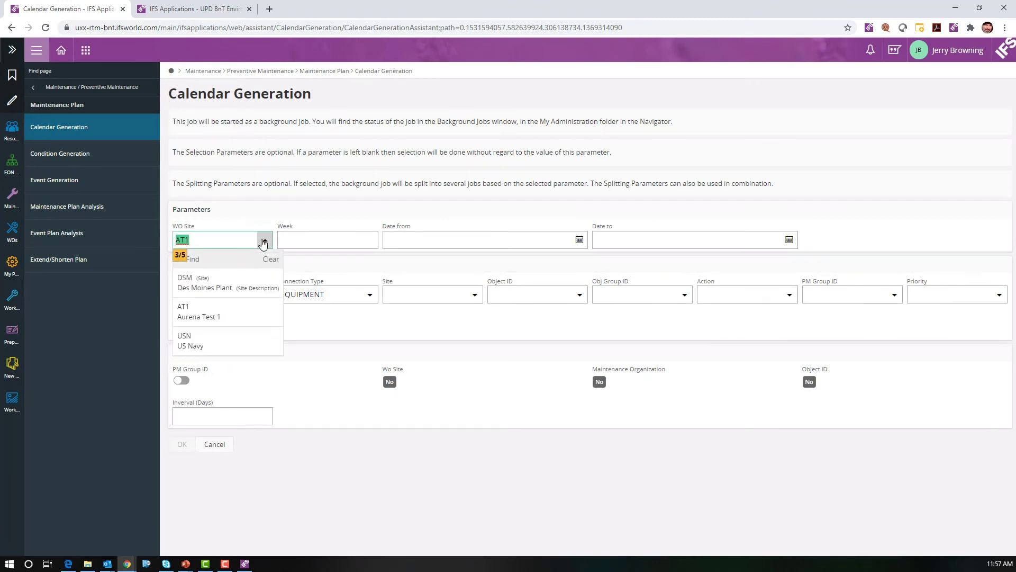
left_click(244, 285)
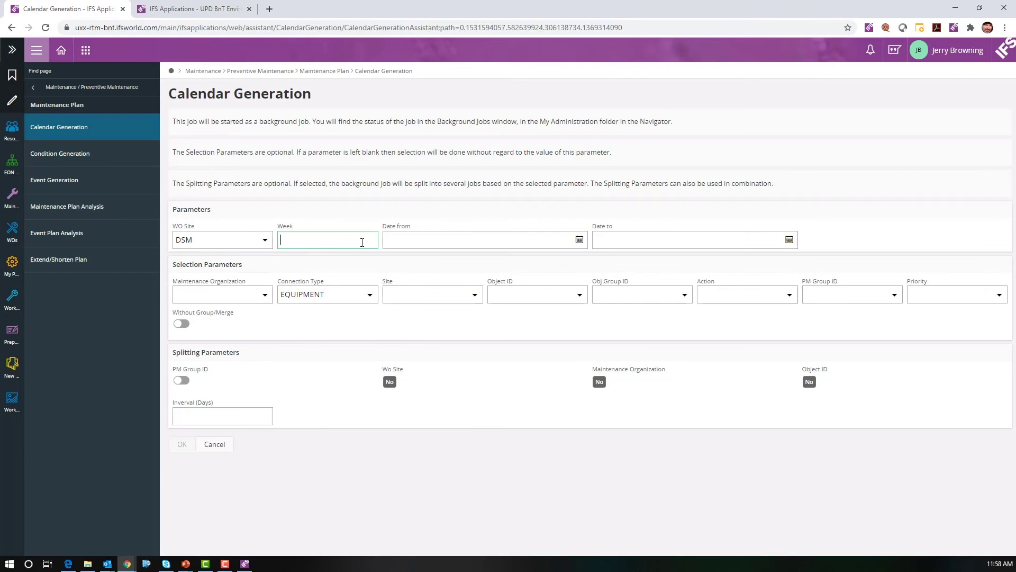
type("2032")
left_click(407, 246)
left_click(265, 296)
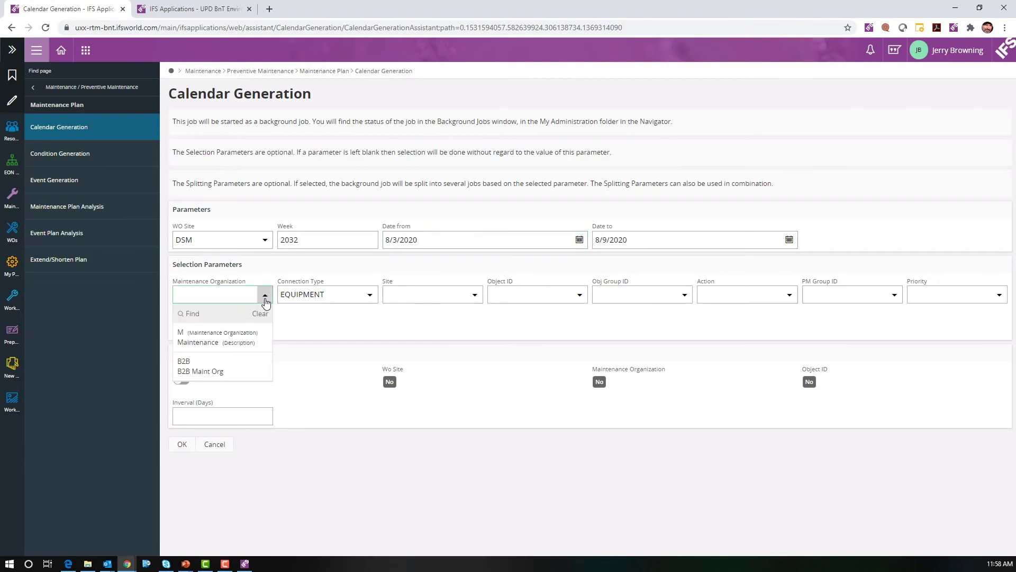
left_click(236, 338)
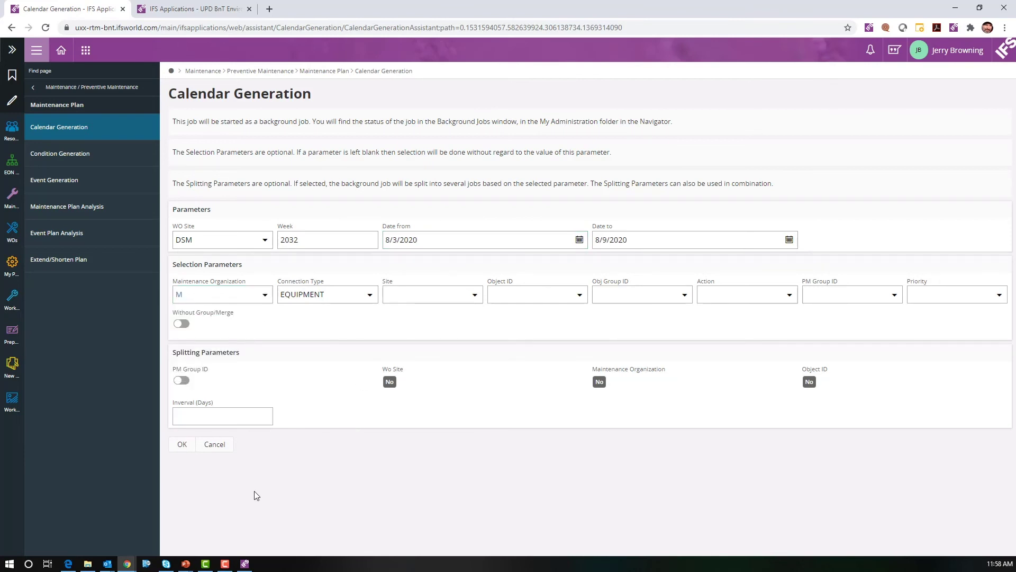
left_click(185, 447)
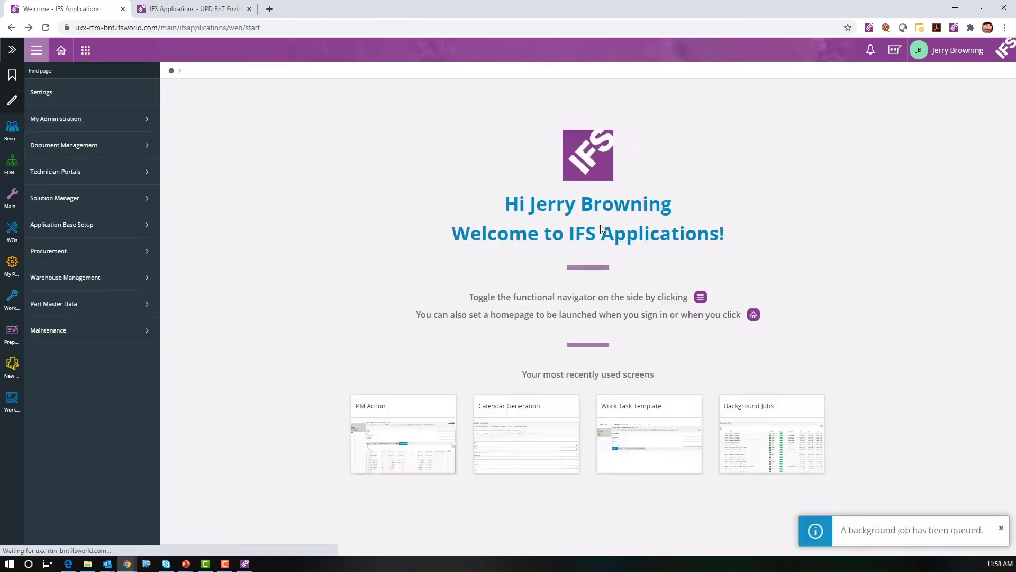
Reopen PM action 200499's maintenance plan and check the WO No and Status columns
left_click(86, 49)
left_click(370, 241)
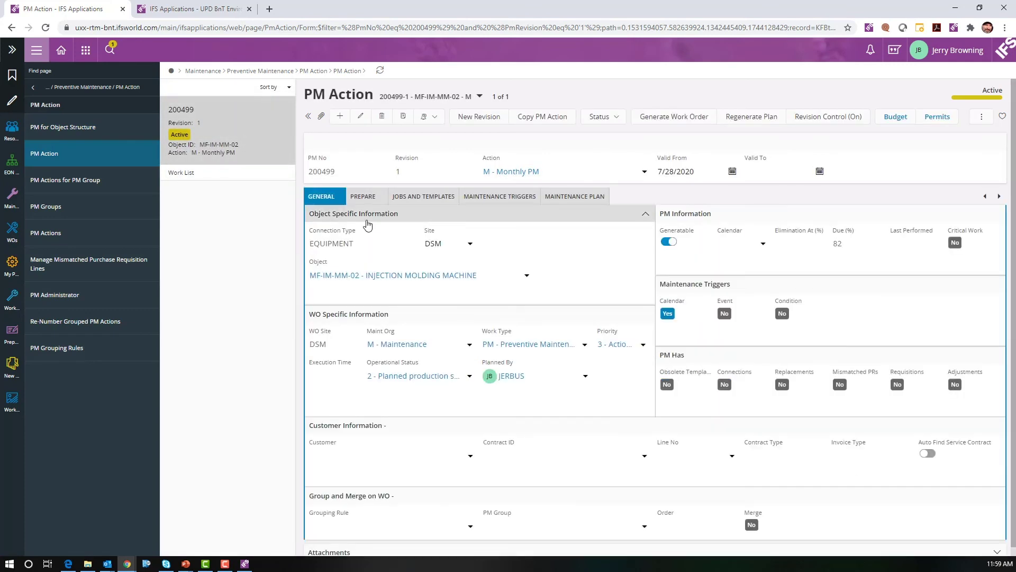
left_click(583, 196)
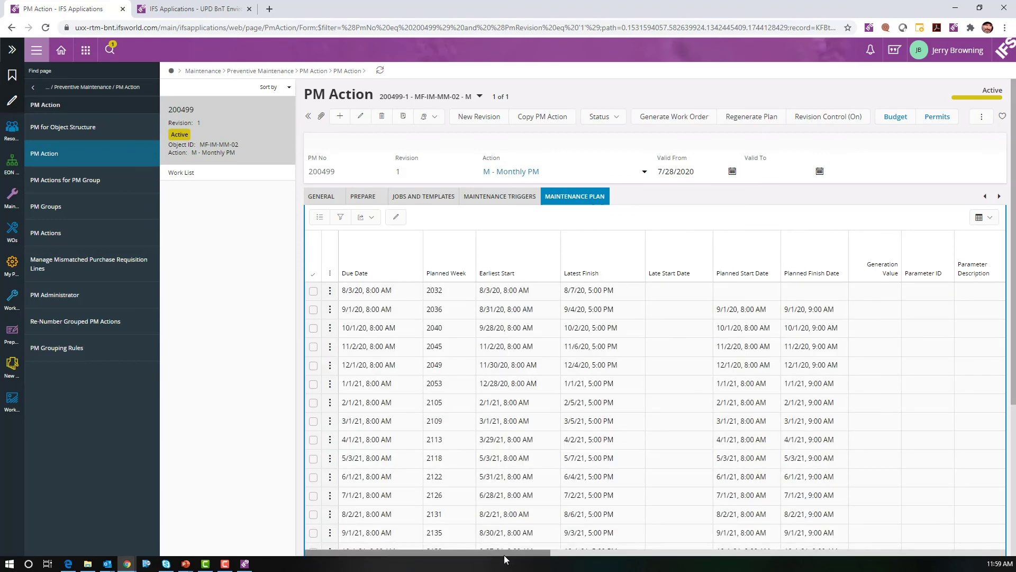
left_click_drag(504, 554, 699, 553)
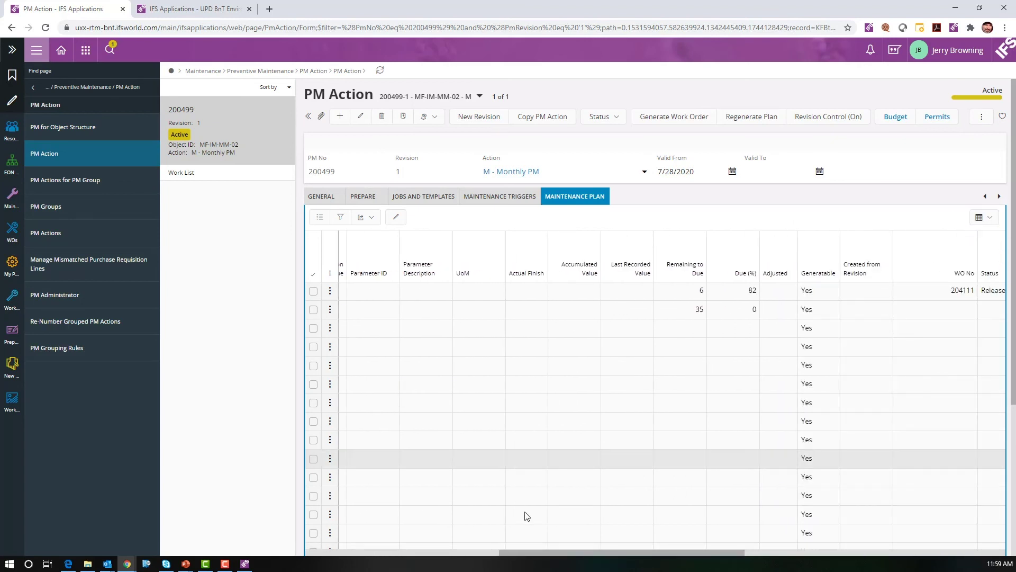
left_click_drag(554, 551, 633, 554)
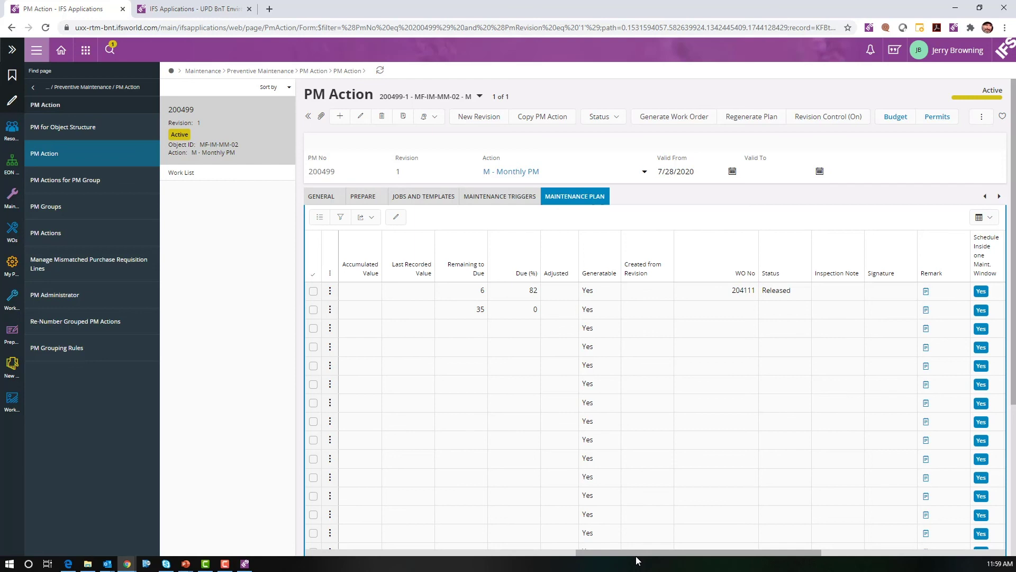
left_click_drag(637, 556, 398, 555)
Prepare the work order for the 8/3/20 maintenance plan line
left_click(330, 290)
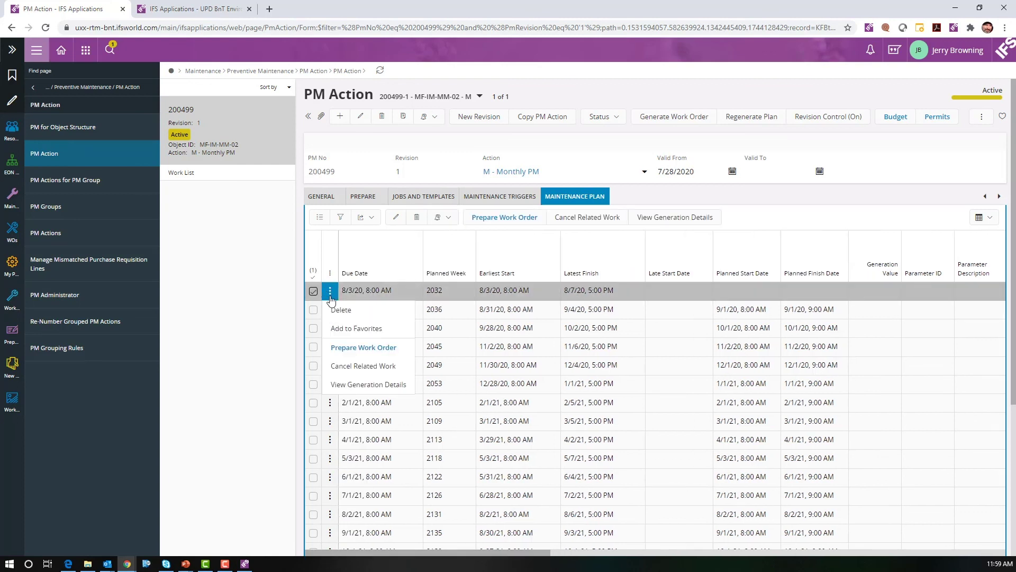
left_click(369, 348)
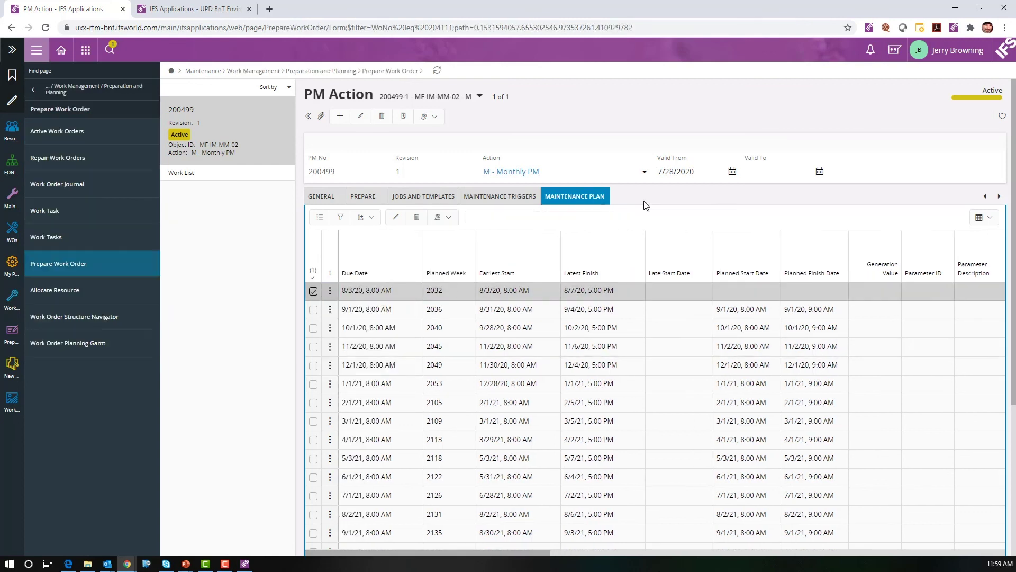